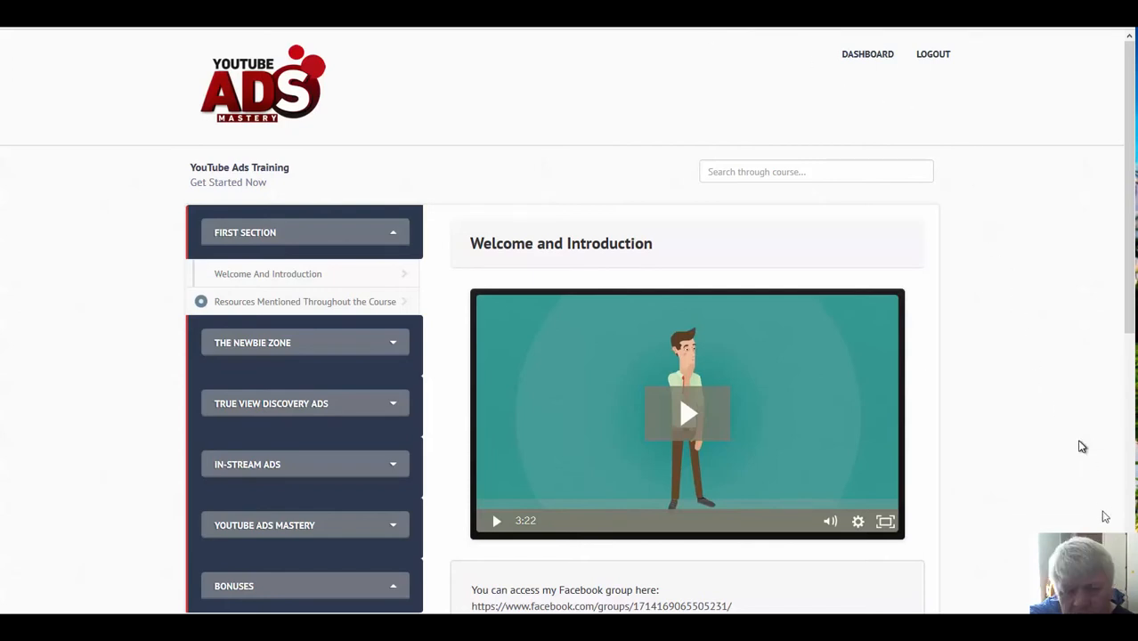
{"action": "scroll", "coordinate": [570, 356], "scroll_direction": "down", "scroll_amount": 2}
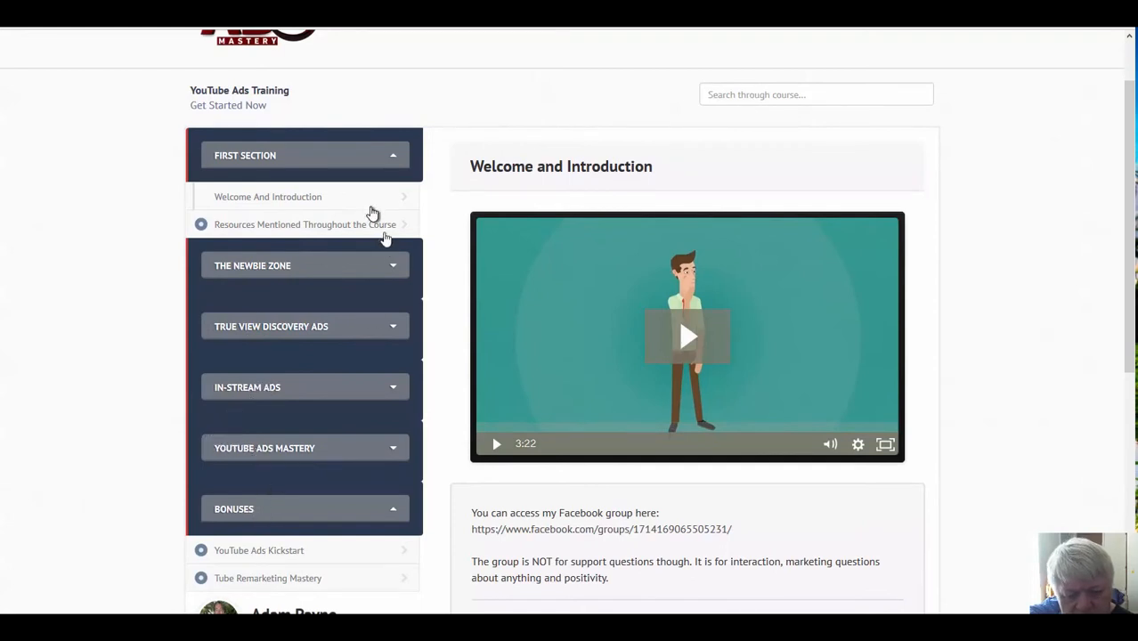
Expand and collapse THE NEWBIE ZONE, then expand TRUE VIEW DISCOVERY ADS to show its lessons
{"action": "left_click", "coordinate": [397, 270]}
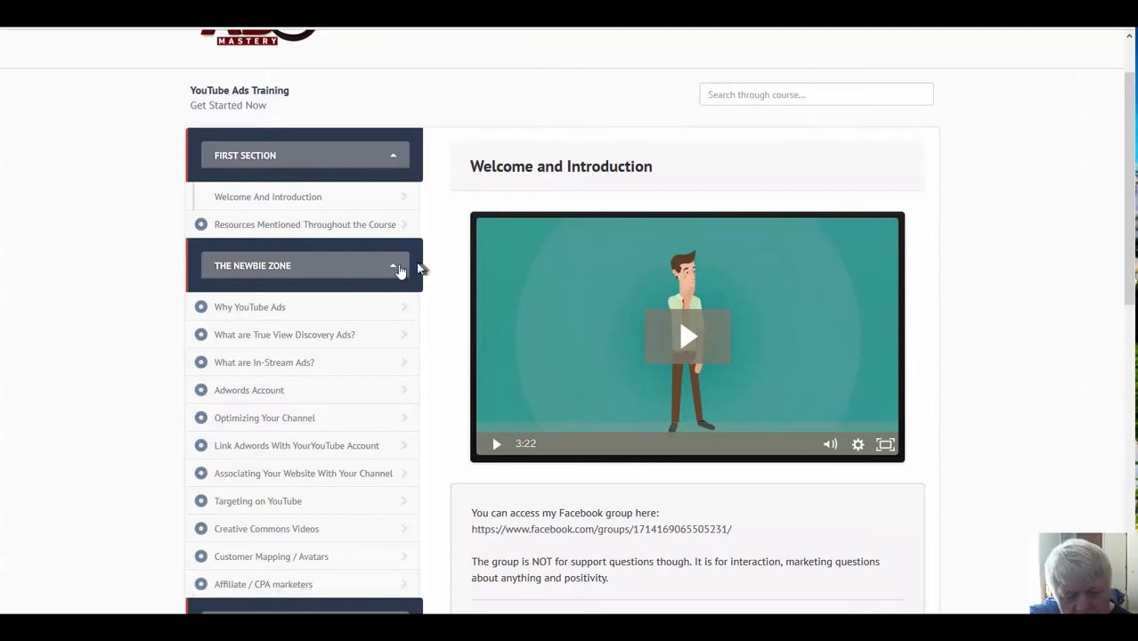
{"action": "left_click", "coordinate": [395, 269]}
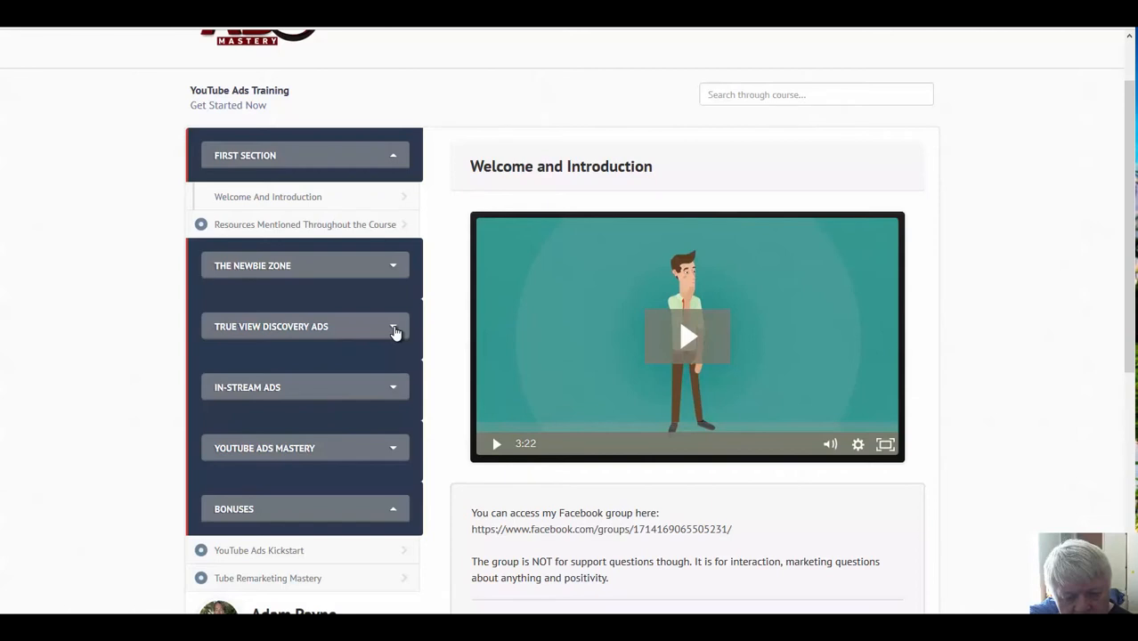
{"action": "left_click", "coordinate": [395, 332]}
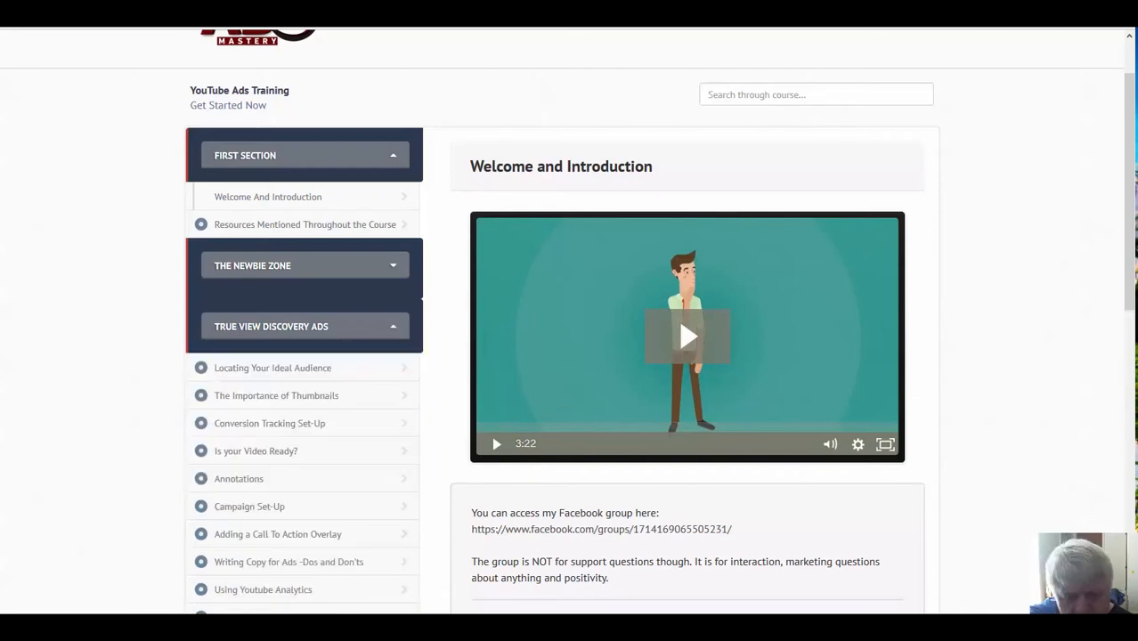
{"action": "scroll", "coordinate": [645, 358], "scroll_direction": "down", "scroll_amount": 1}
{"action": "scroll", "coordinate": [644, 358], "scroll_direction": "down", "scroll_amount": 2}
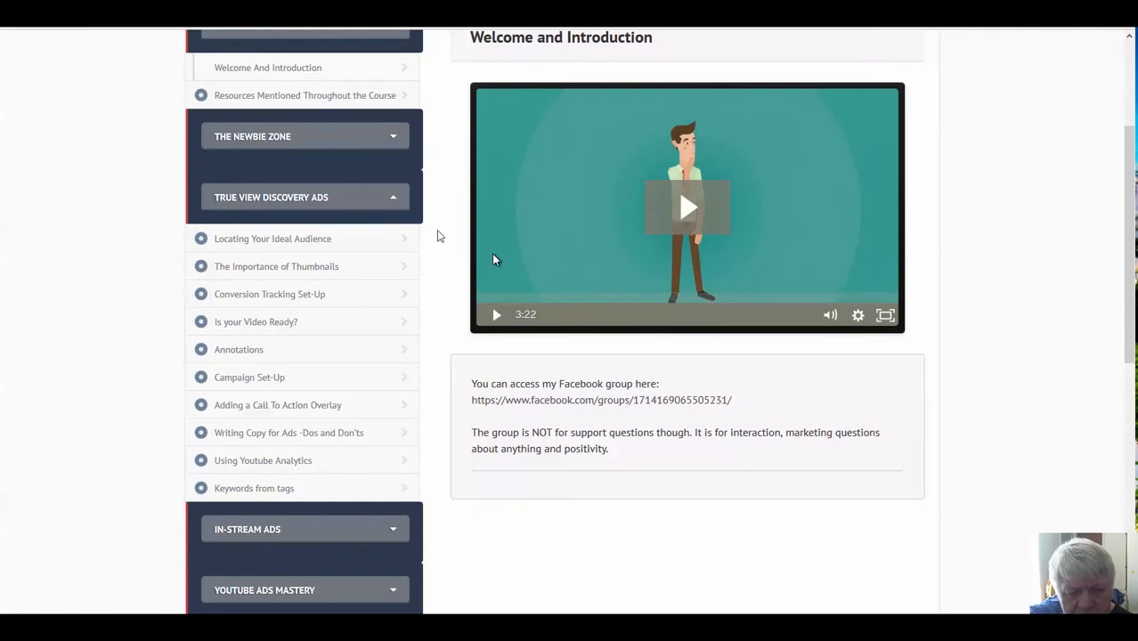
Collapse TRUE VIEW DISCOVERY ADS and expand IN-STREAM ADS to show its lessons
{"action": "left_click", "coordinate": [393, 199]}
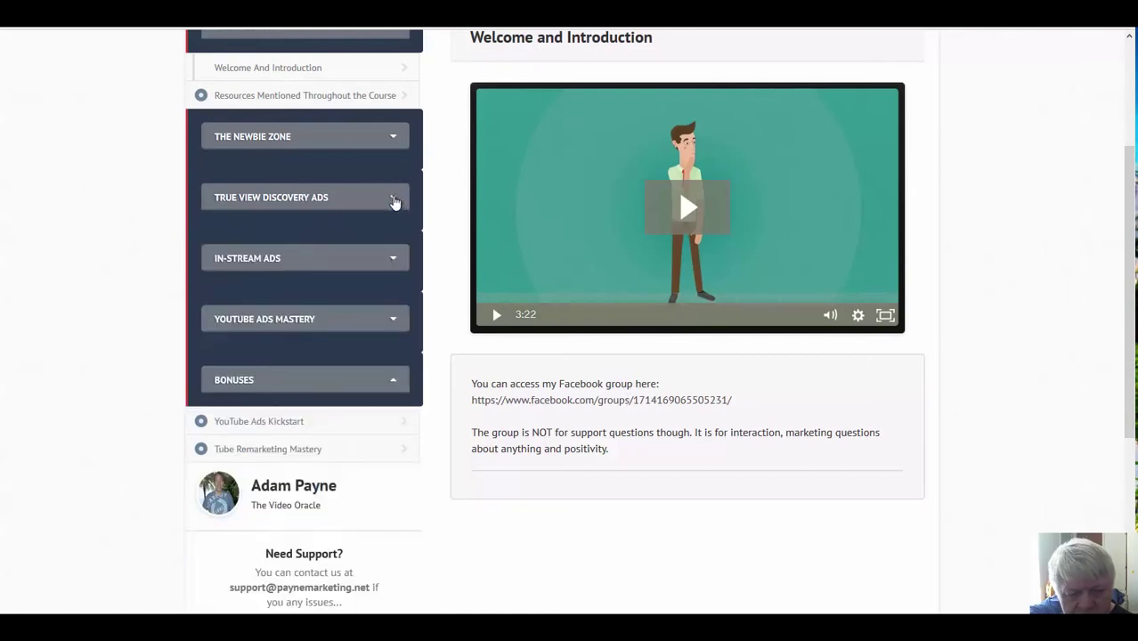
{"action": "left_click", "coordinate": [395, 262]}
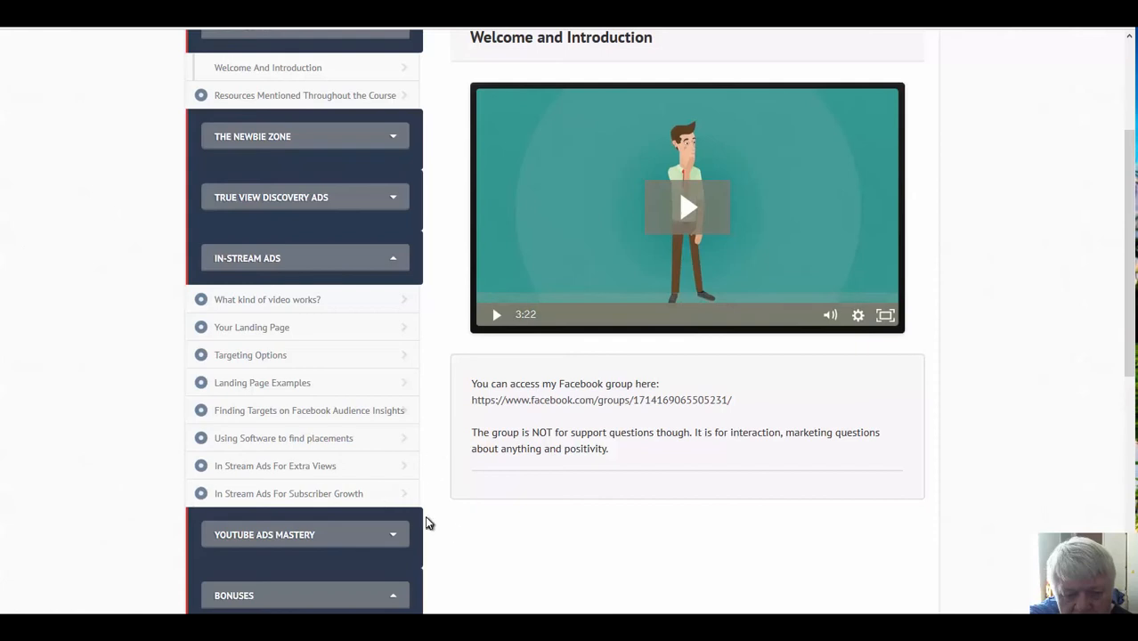
{"action": "left_click", "coordinate": [393, 265]}
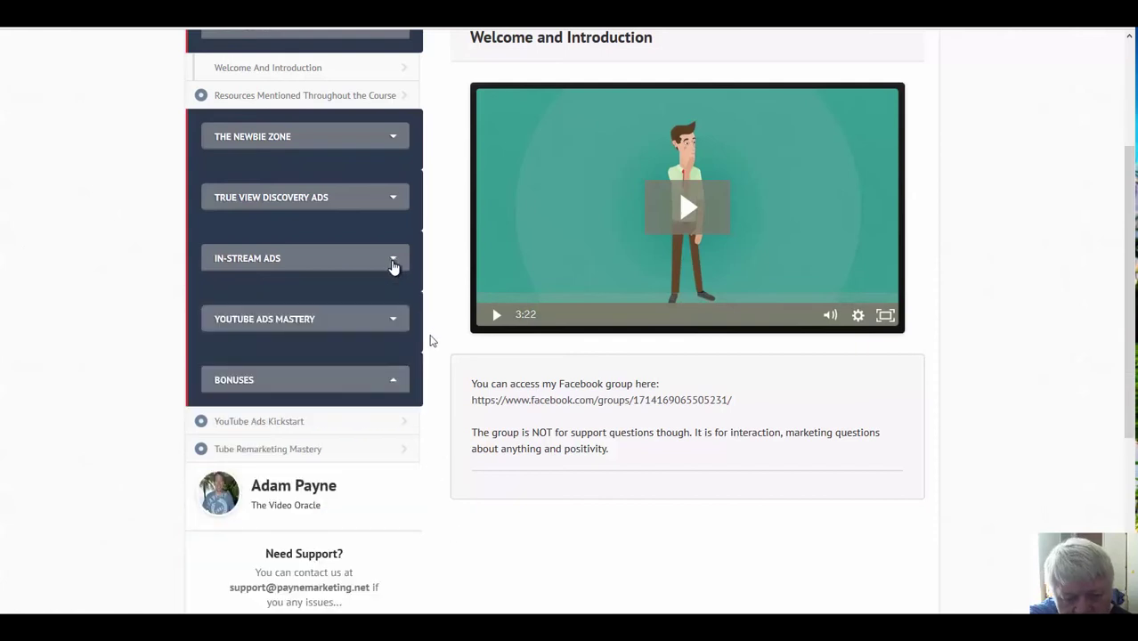
{"action": "left_click", "coordinate": [393, 323]}
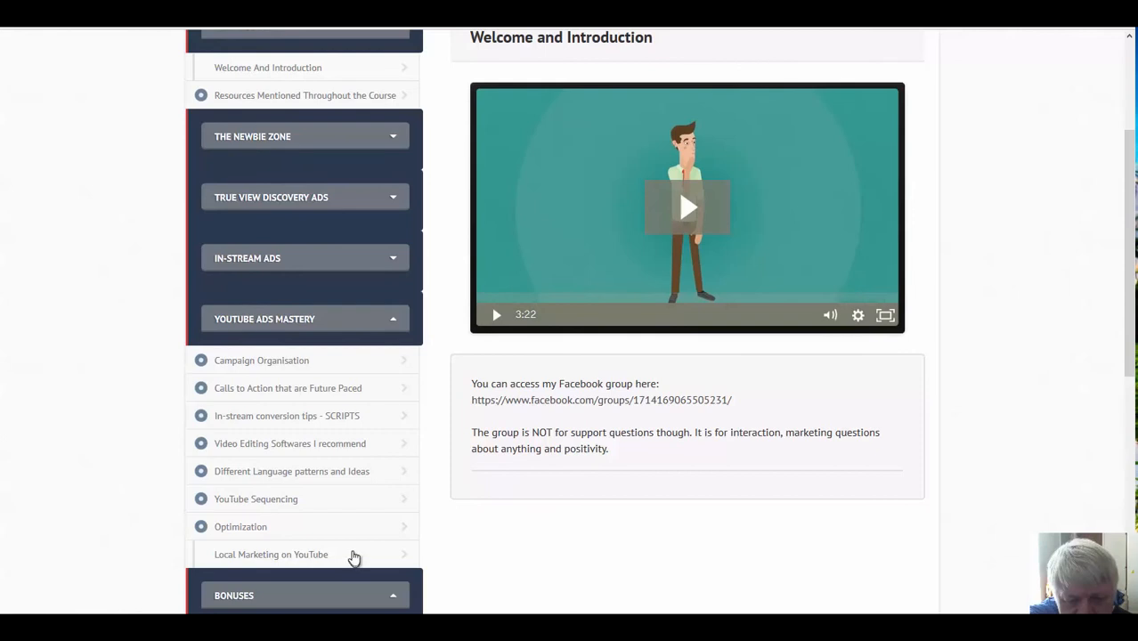
{"action": "left_click", "coordinate": [395, 327]}
{"action": "left_click", "coordinate": [395, 383]}
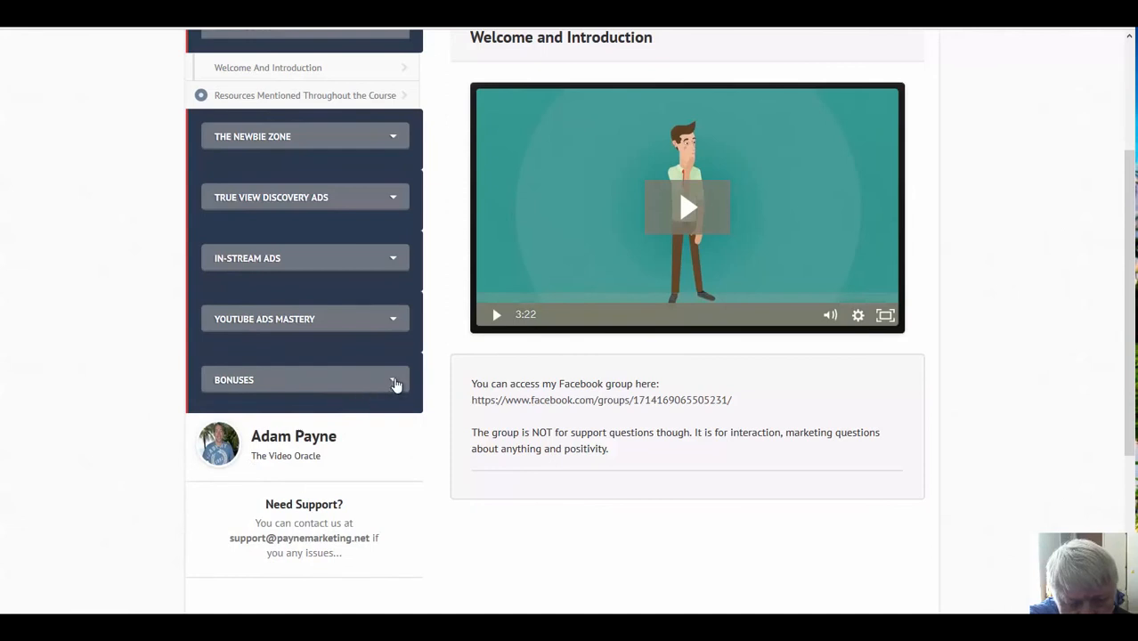
{"action": "left_click", "coordinate": [396, 384]}
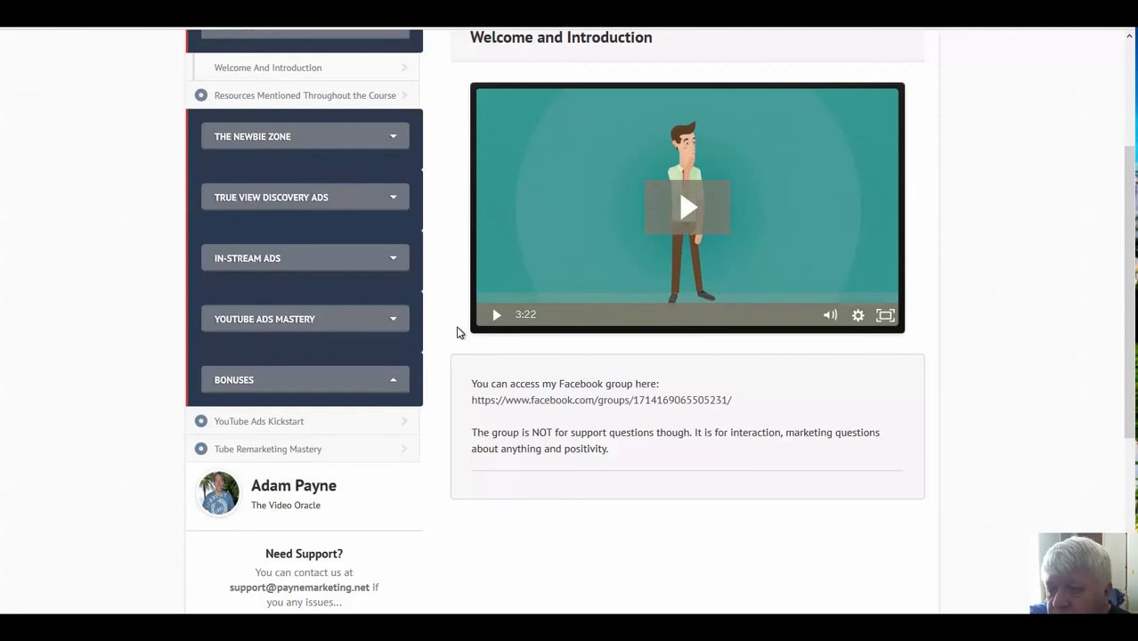
{"action": "left_click", "coordinate": [1129, 36]}
{"action": "scroll", "coordinate": [1086, 47], "scroll_direction": "up", "scroll_amount": 1}
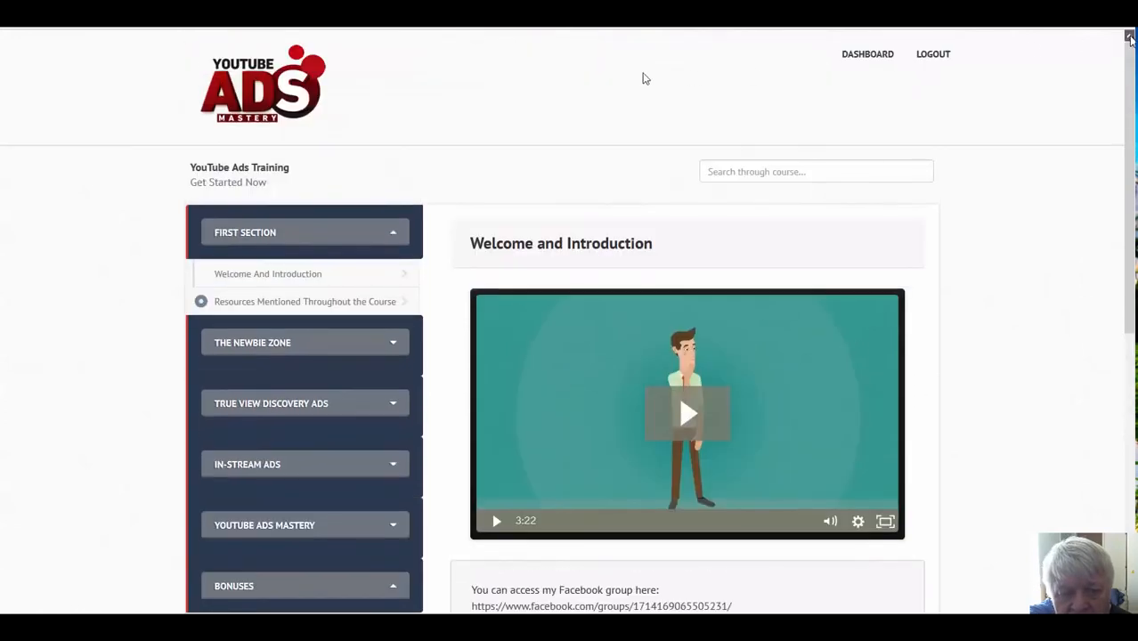